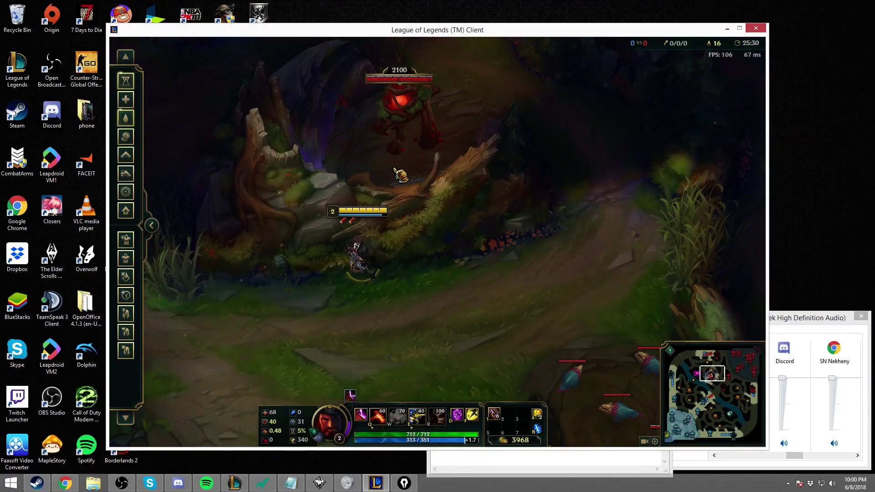
- Throw smoke near the log wall and position Graves just below it
{"action": "key", "text": "w"}
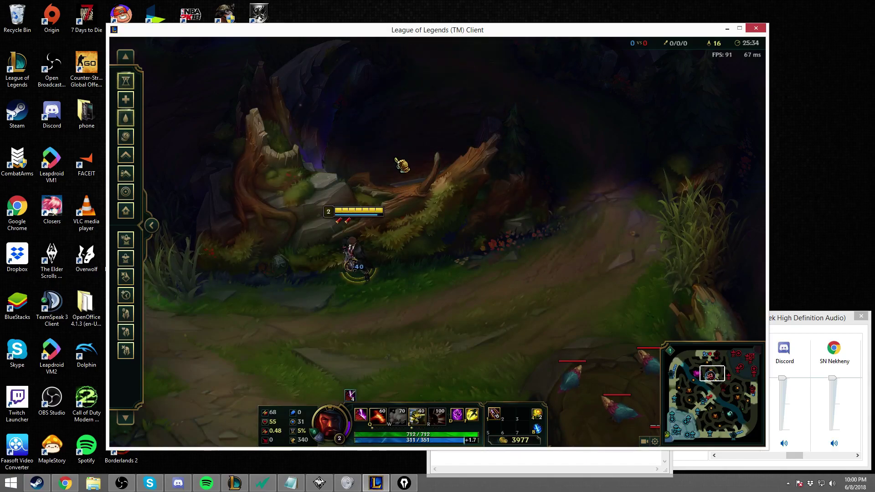
{"action": "right_click", "coordinate": [361, 287]}
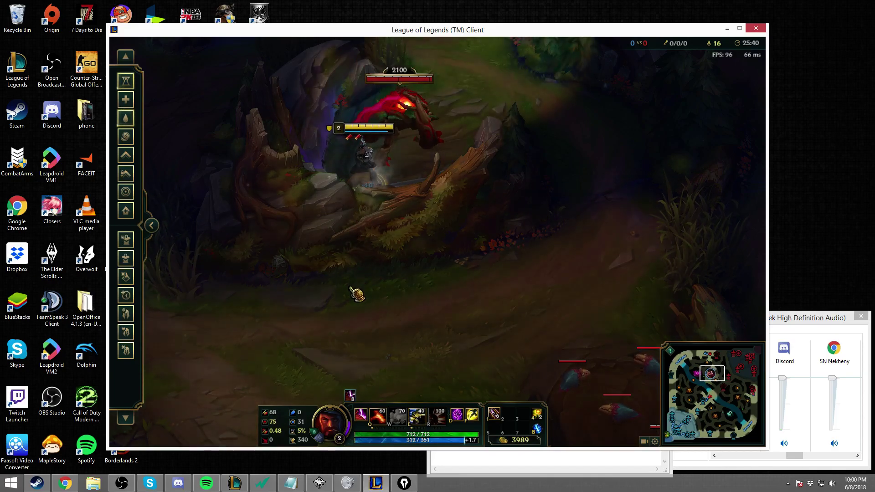
{"action": "right_click", "coordinate": [475, 236]}
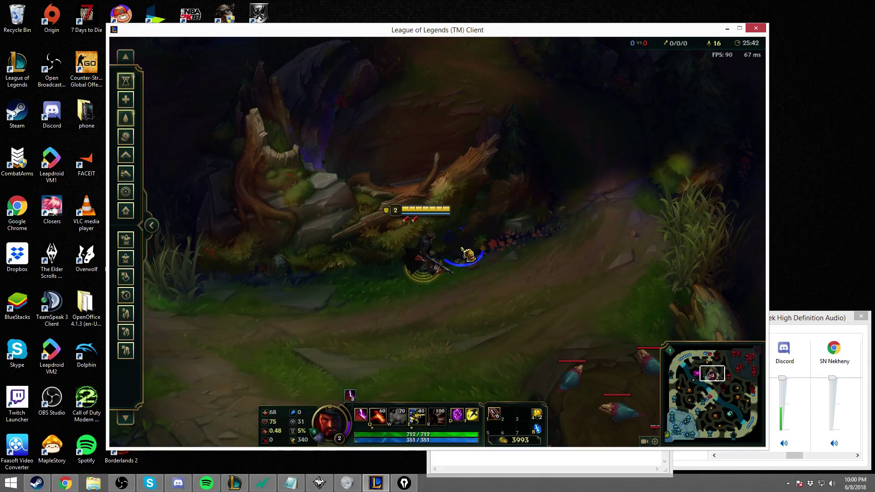
{"action": "right_click", "coordinate": [468, 267]}
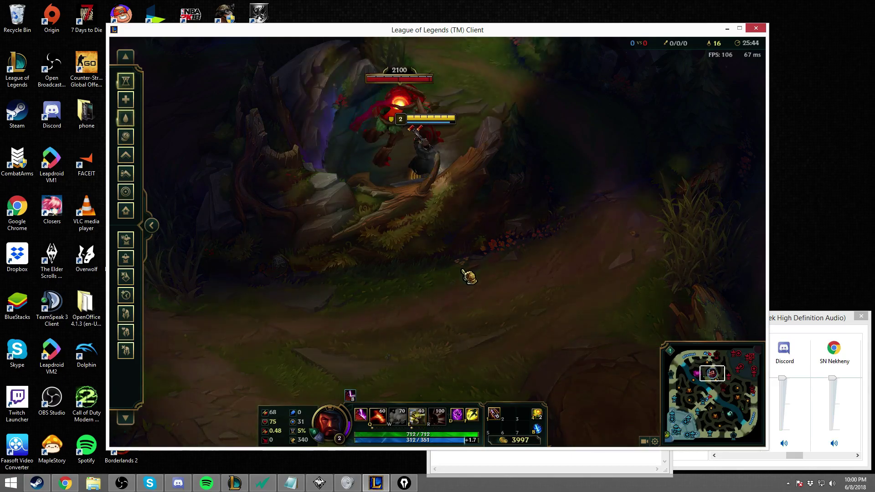
- Dash over the wall to the 2100-health red buff, attack it, and walk back down
{"action": "key", "text": "e"}
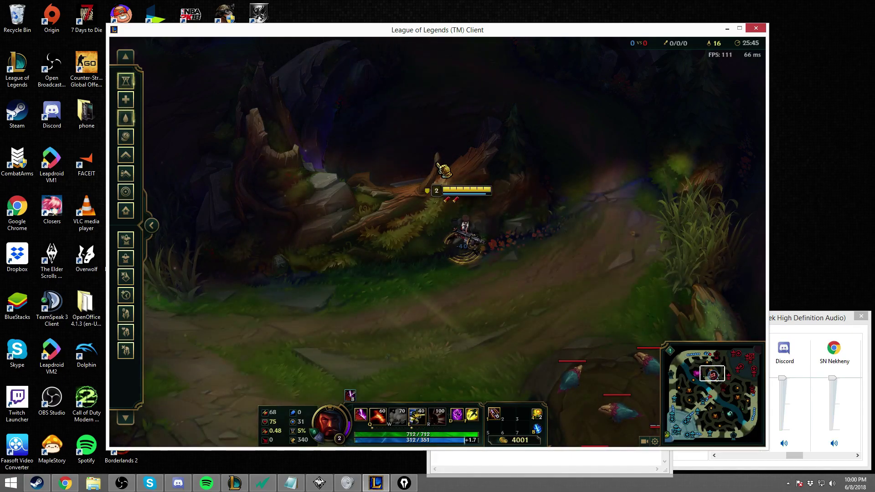
{"action": "key", "text": "e"}
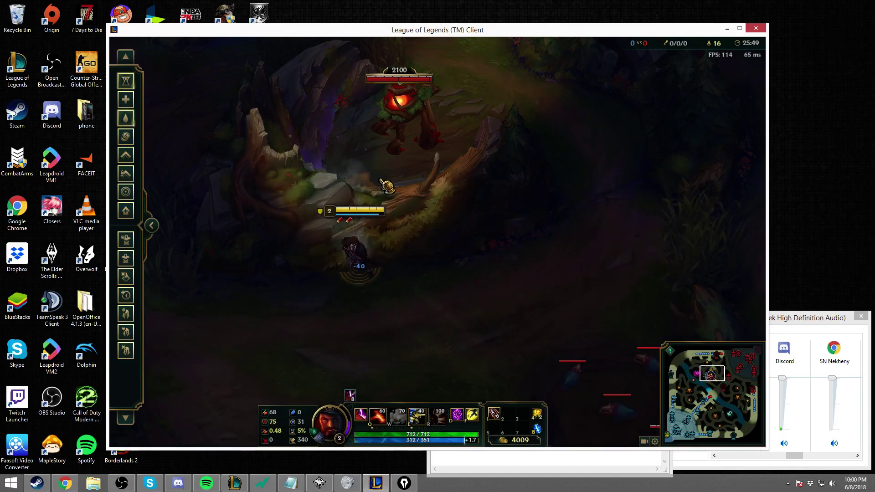
{"action": "right_click", "coordinate": [348, 292]}
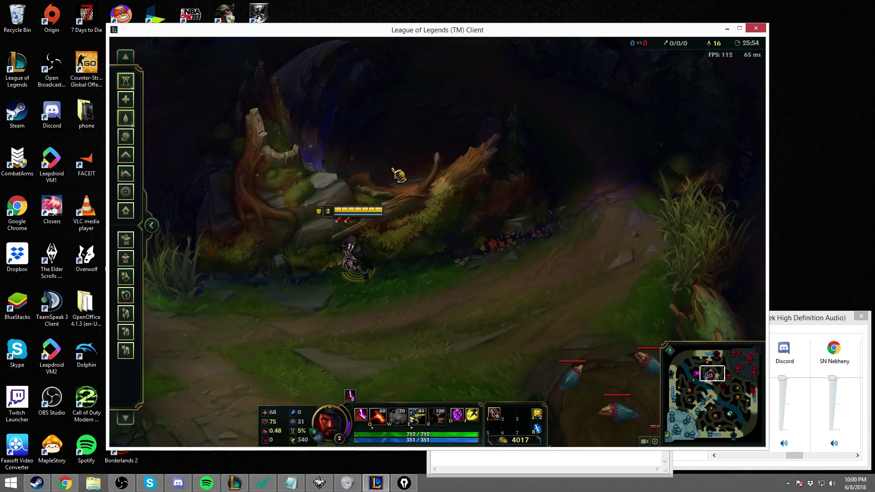
{"action": "right_click", "coordinate": [400, 173]}
{"action": "right_click", "coordinate": [351, 299]}
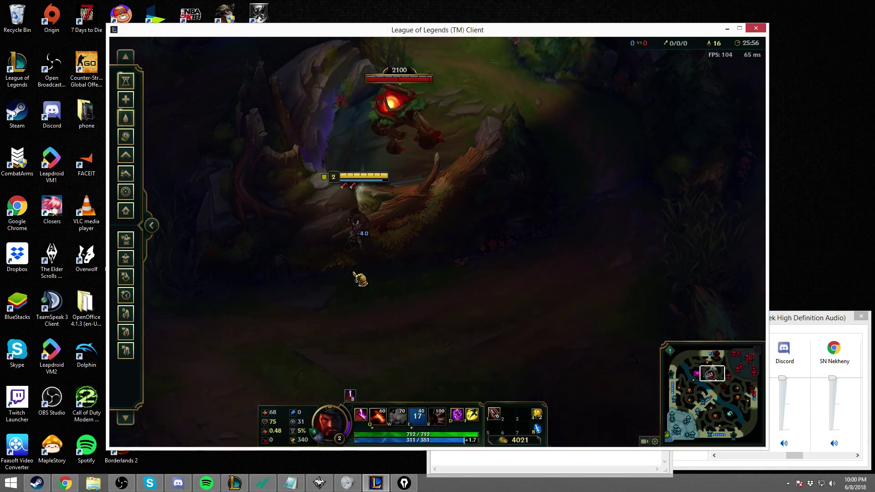
- Move the view to another jungle area and teleport Graves onto the lower ledge
{"action": "left_click", "coordinate": [711, 408]}
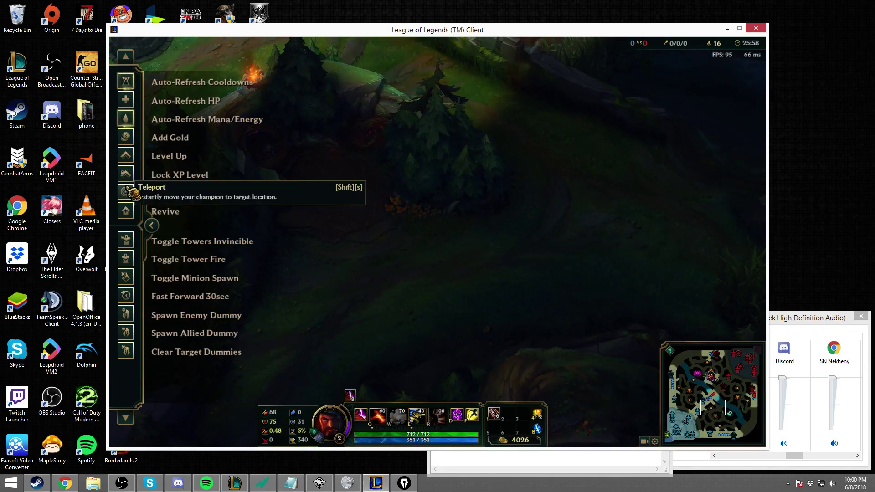
{"action": "left_click", "coordinate": [126, 191]}
{"action": "left_click", "coordinate": [435, 222]}
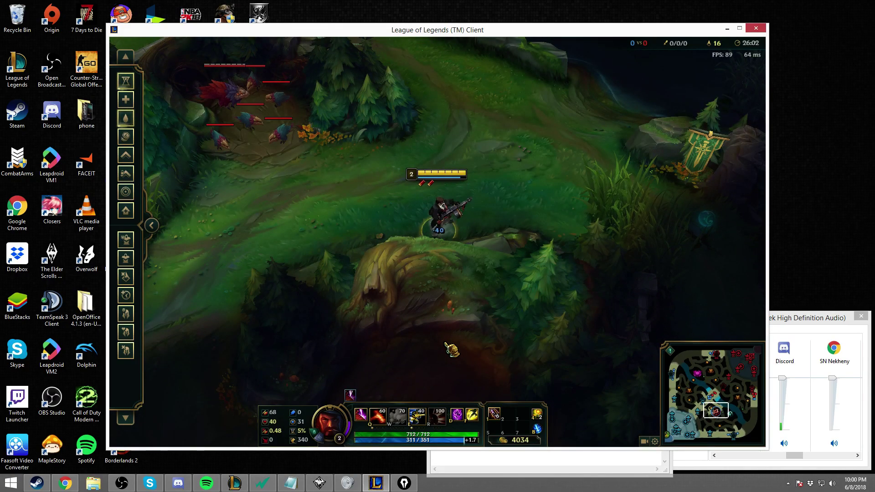
- Practise dashing Graves left over the lower jungle ledge near the bird camp
{"action": "right_click", "coordinate": [407, 234]}
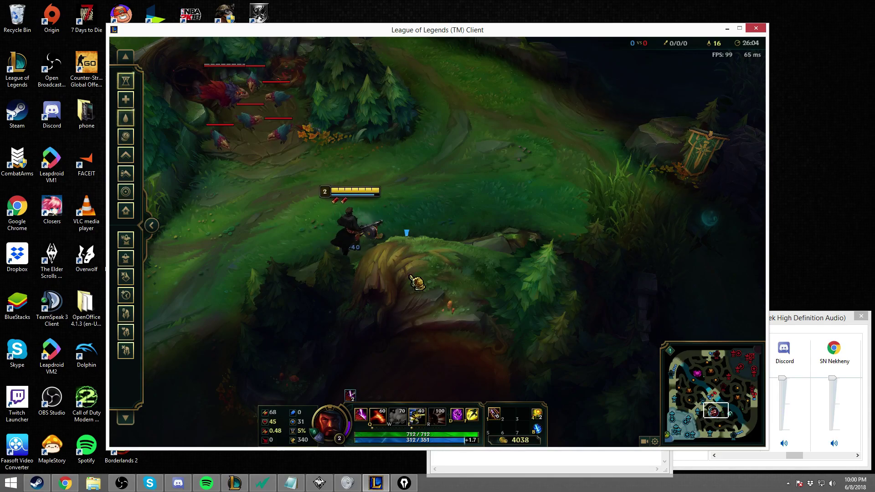
{"action": "key", "text": "e"}
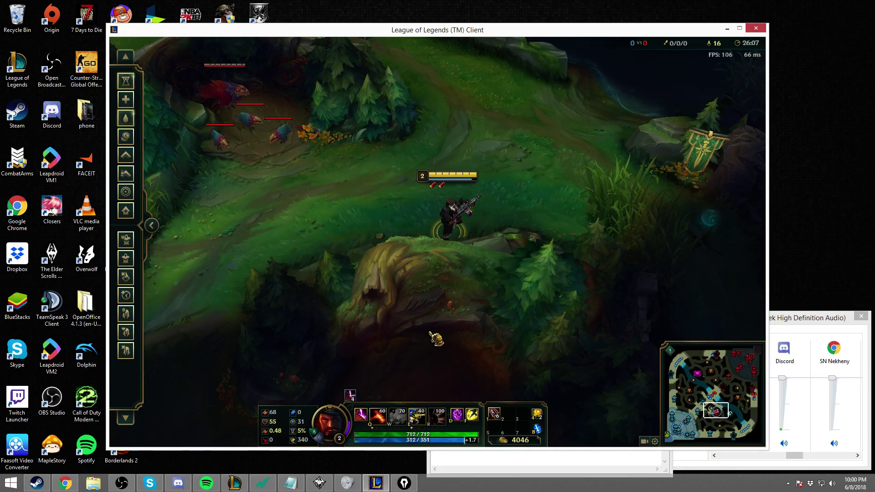
{"action": "key", "text": "e"}
{"action": "right_click", "coordinate": [377, 245]}
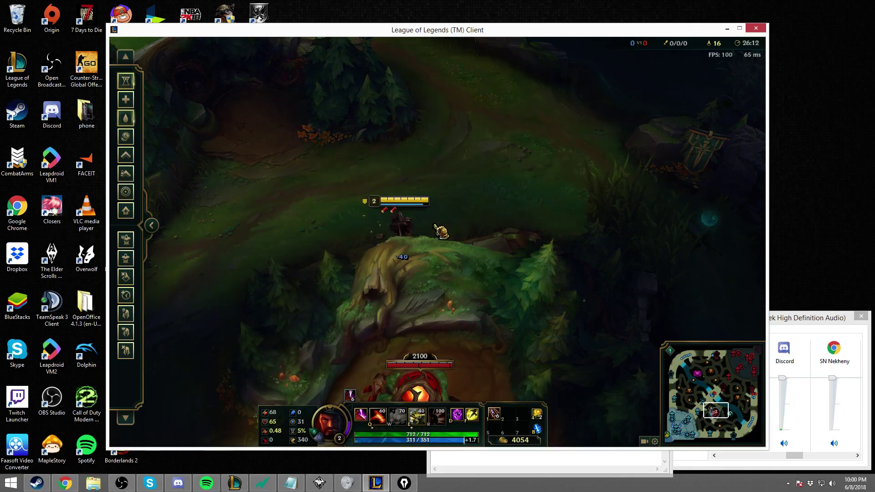
{"action": "key", "text": "e"}
{"action": "key", "text": "e"}
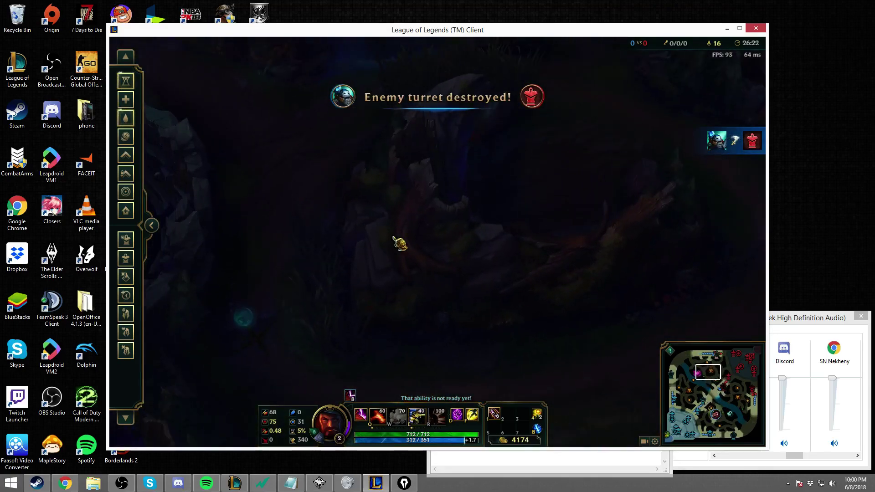
- Teleport back beside the red buff camp and dash over the log wall toward it
{"action": "left_click", "coordinate": [124, 194]}
{"action": "left_click", "coordinate": [547, 227]}
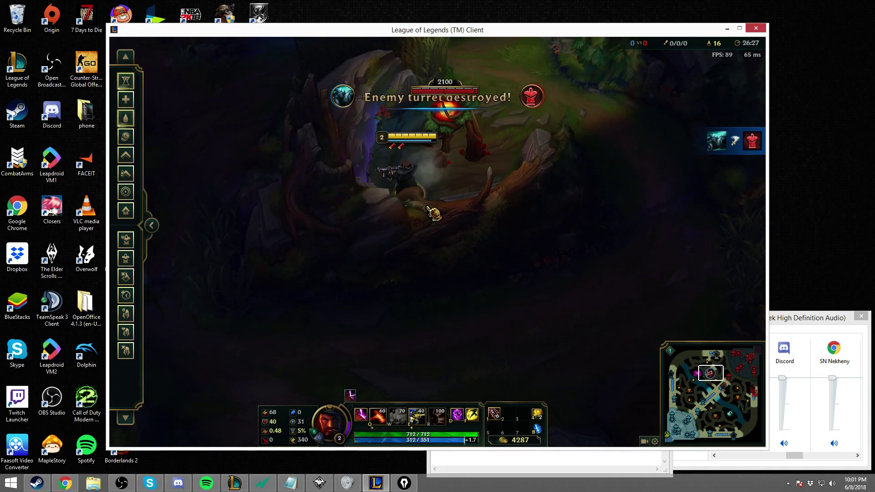
{"action": "right_click", "coordinate": [403, 301]}
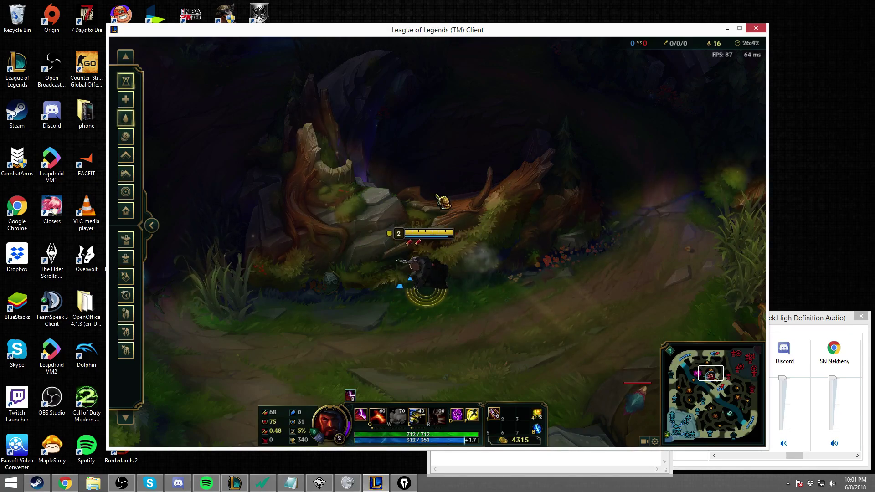
{"action": "key", "text": "e"}
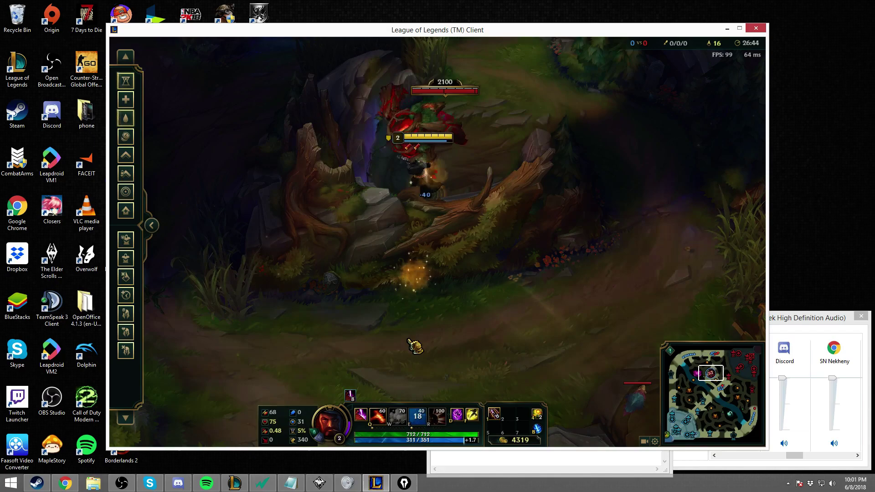
- Repeat hops up and down over the log wall beside the red buff
{"action": "right_click", "coordinate": [443, 290]}
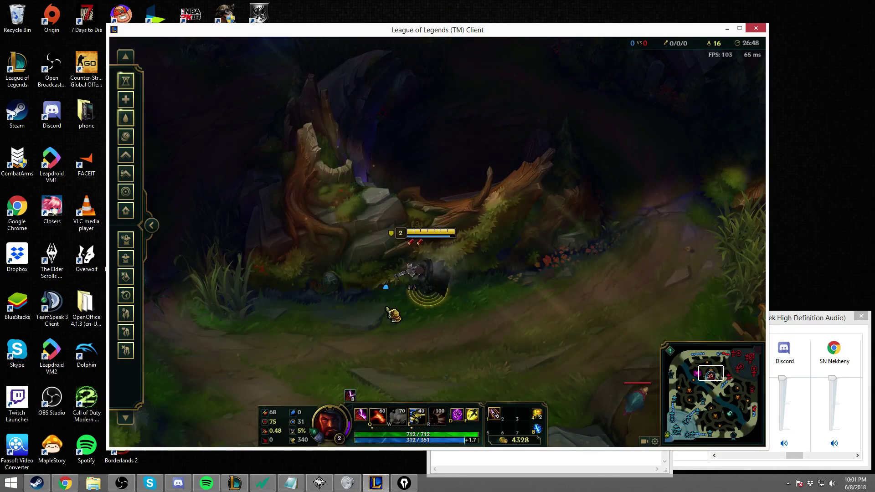
{"action": "key", "text": "e"}
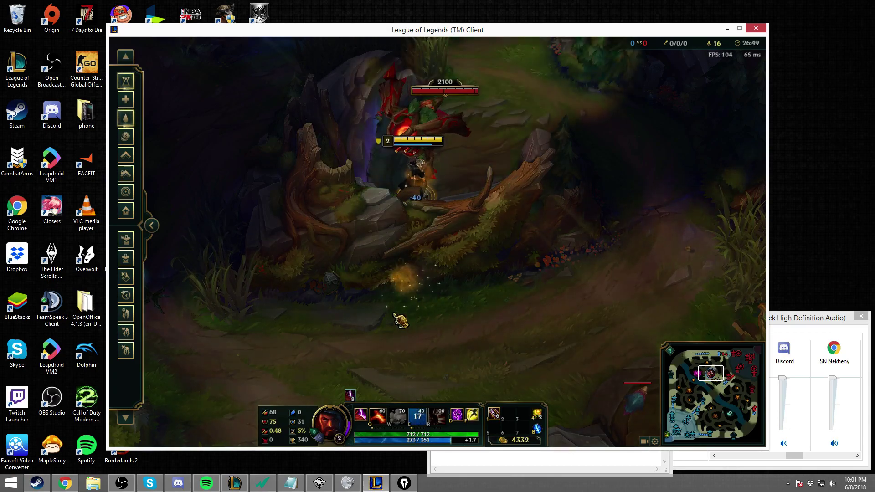
{"action": "right_click", "coordinate": [449, 219]}
{"action": "key", "text": "e"}
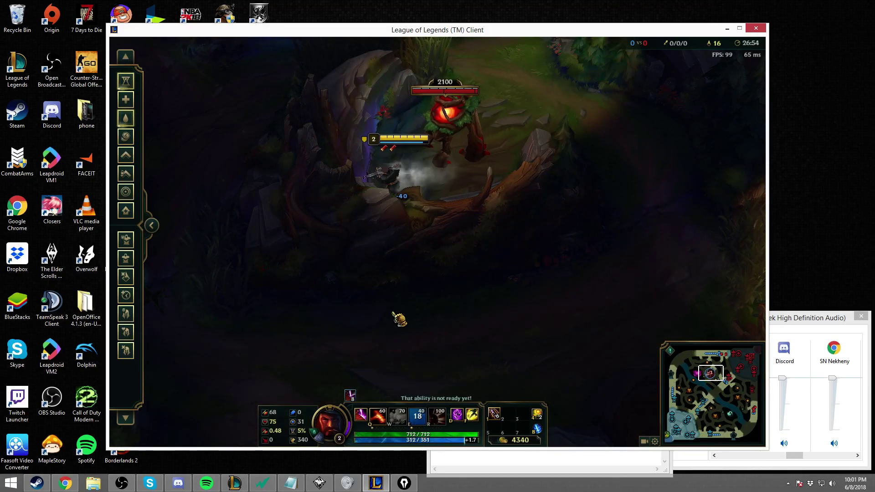
{"action": "right_click", "coordinate": [412, 315]}
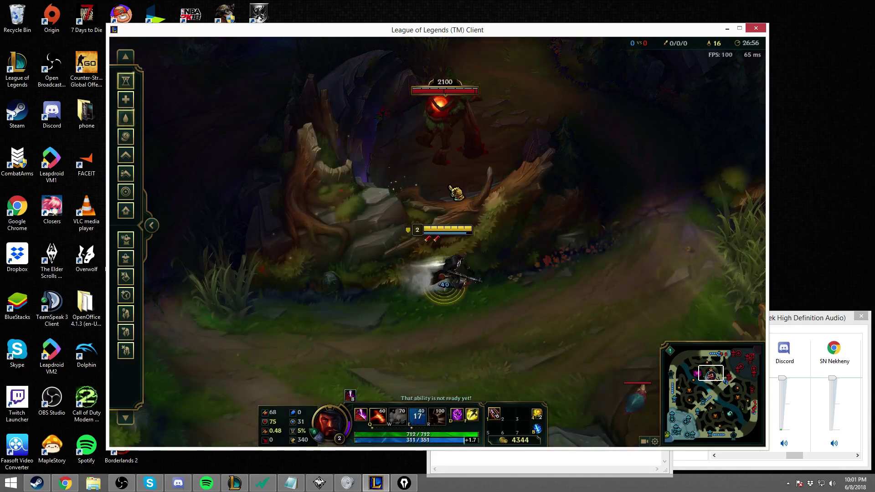
{"action": "right_click", "coordinate": [520, 246]}
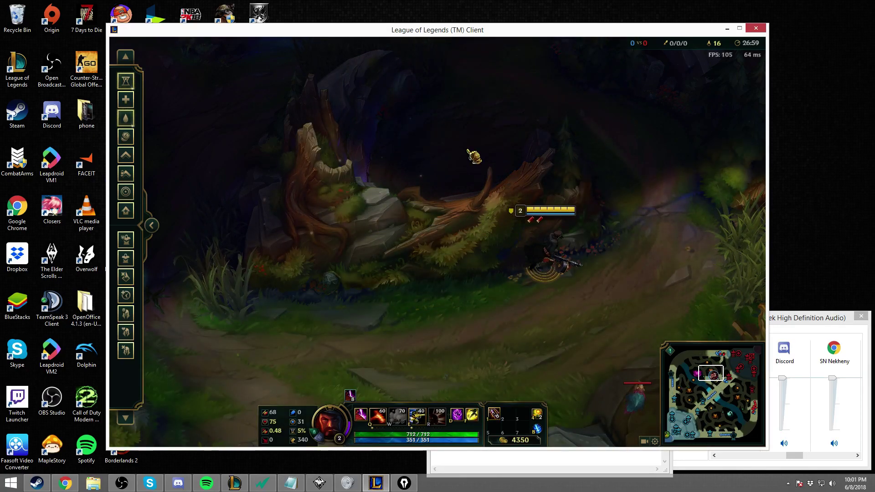
{"action": "key", "text": "e"}
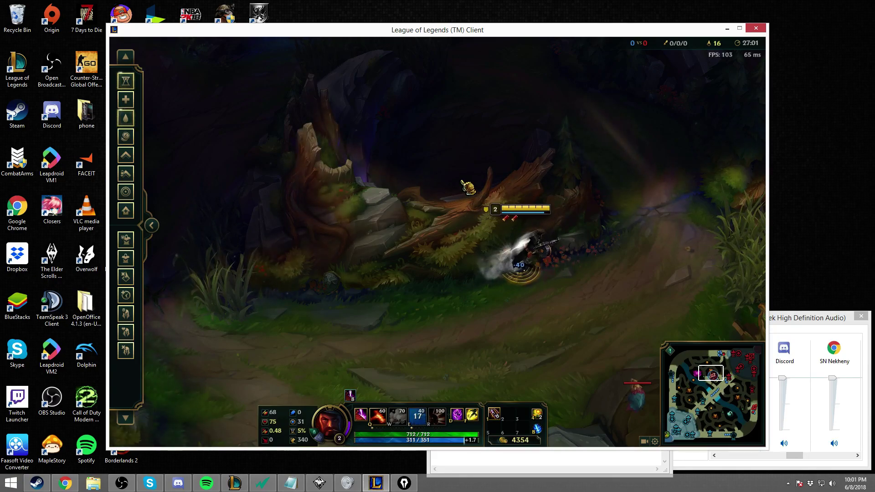
- Attack the red buff, walk below the wall, return, and dash back down
{"action": "right_click", "coordinate": [490, 178]}
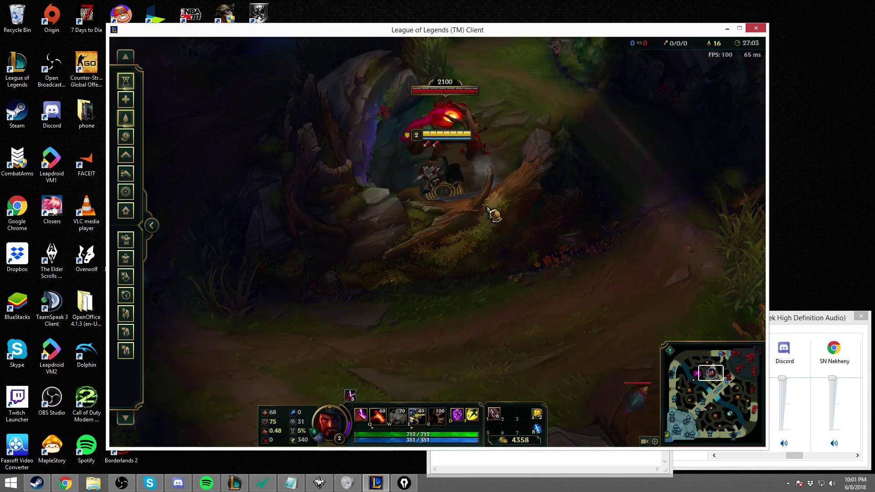
{"action": "right_click", "coordinate": [526, 287]}
{"action": "right_click", "coordinate": [392, 308]}
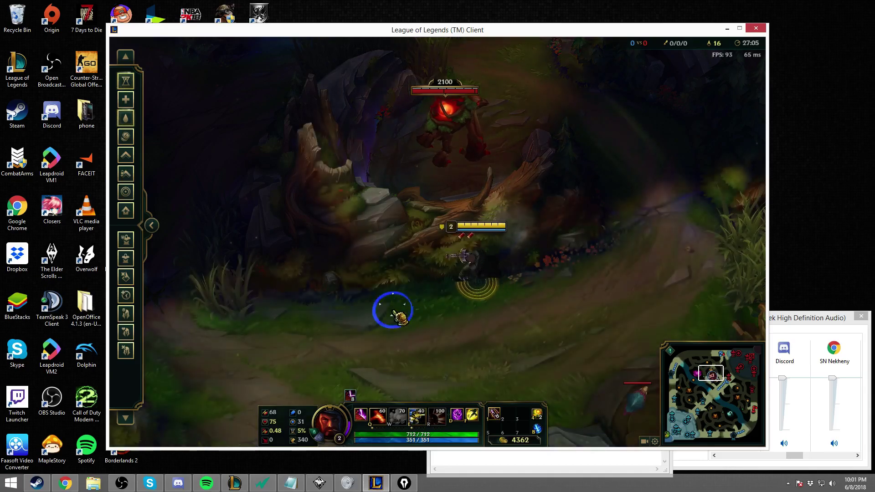
{"action": "right_click", "coordinate": [447, 186]}
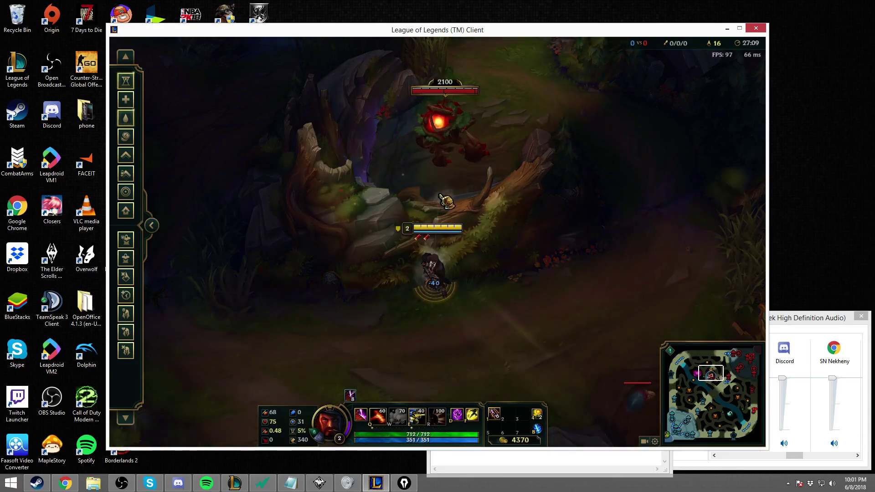
{"action": "right_click", "coordinate": [435, 200]}
{"action": "right_click", "coordinate": [401, 313]}
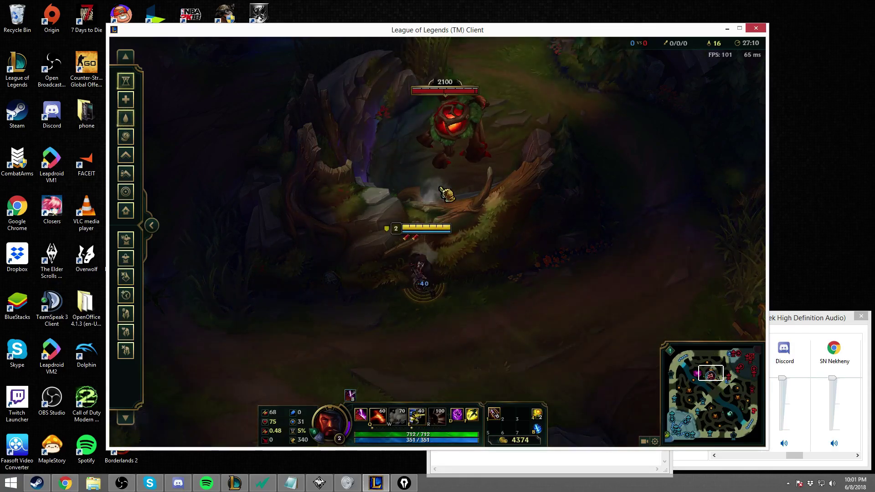
{"action": "right_click", "coordinate": [455, 186]}
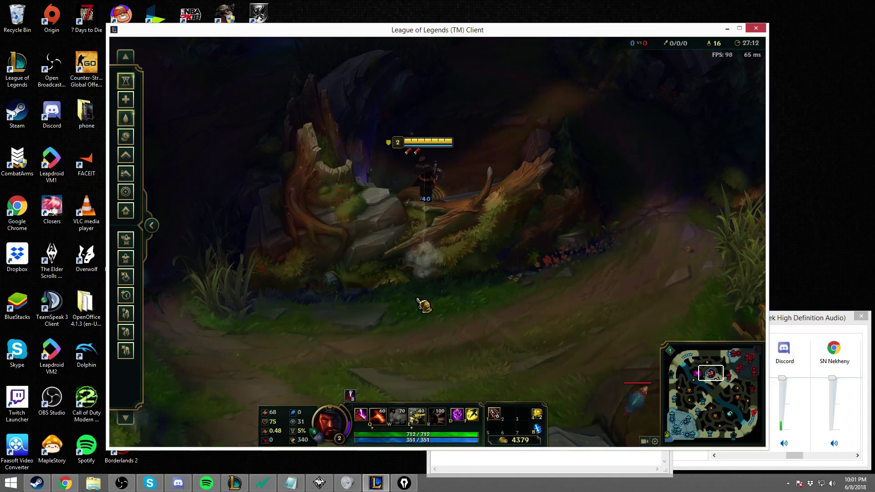
{"action": "key", "text": "e"}
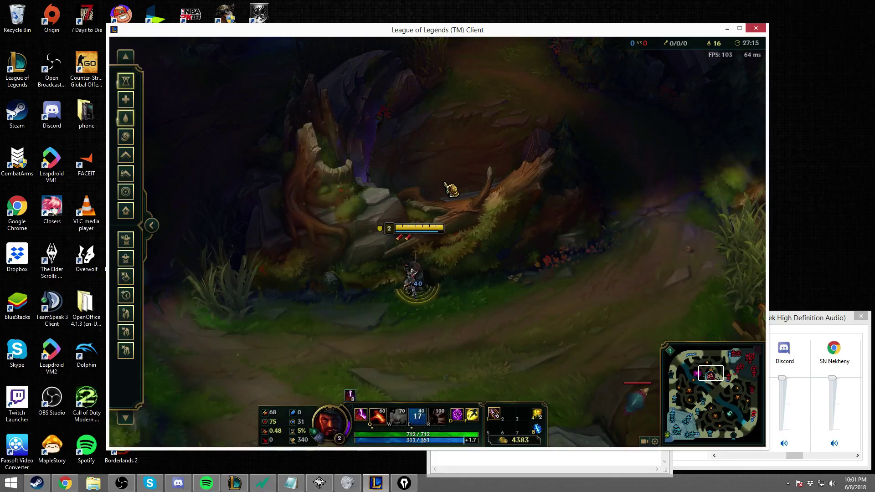